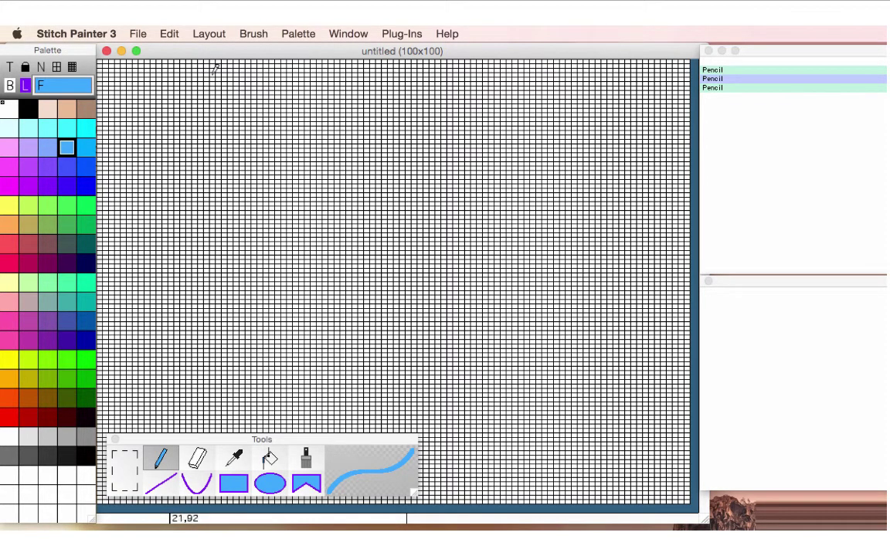
{"action": "left_click", "coordinate": [137, 35]}
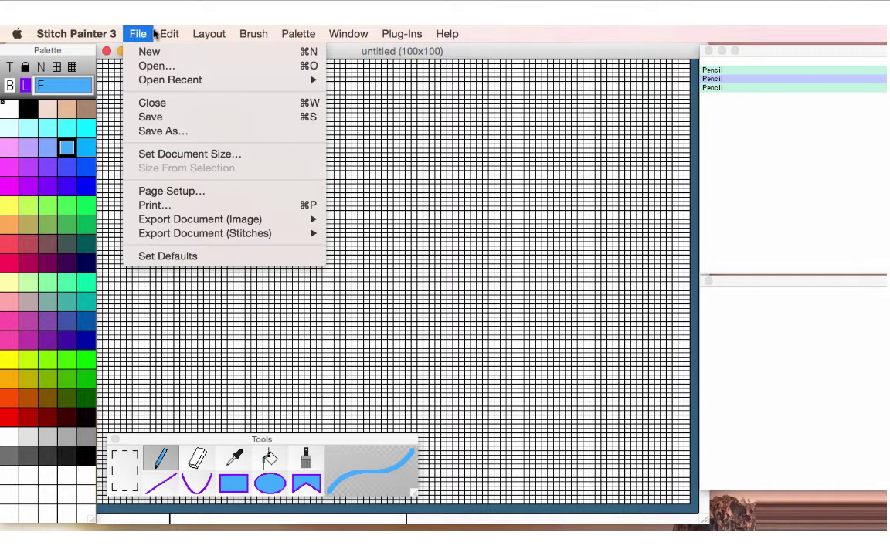
{"action": "mouse_move", "coordinate": [392, 31]}
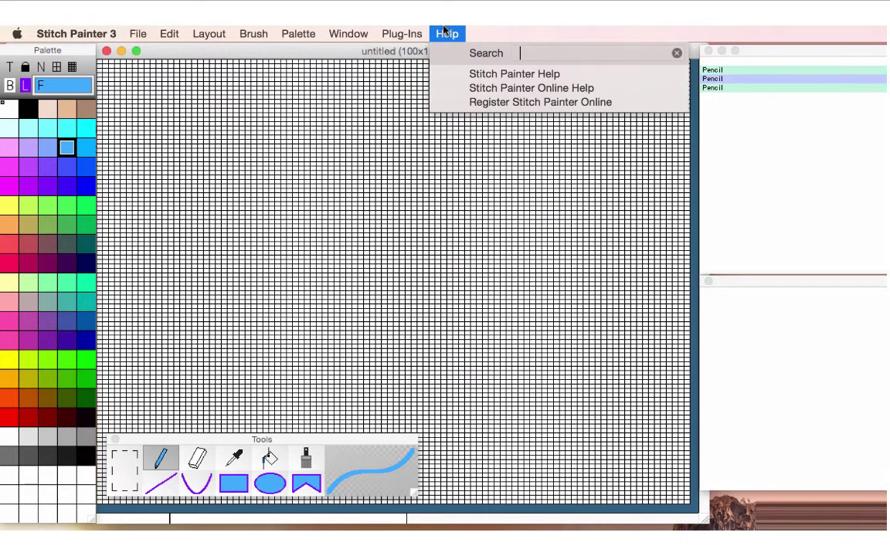
{"action": "left_click", "coordinate": [137, 35]}
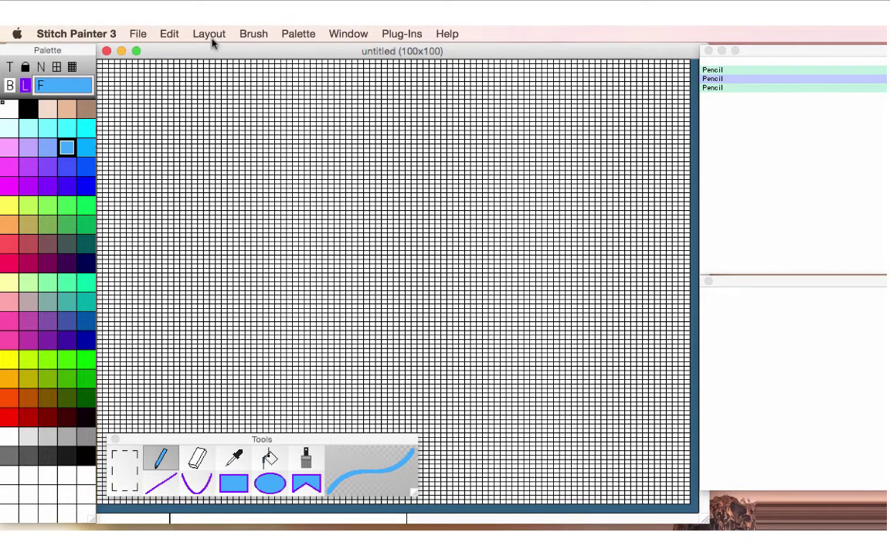
Set the Layout grid to horizontal spacing 8, vertical spacing 6 and line thickness 1.
{"action": "left_click", "coordinate": [136, 33]}
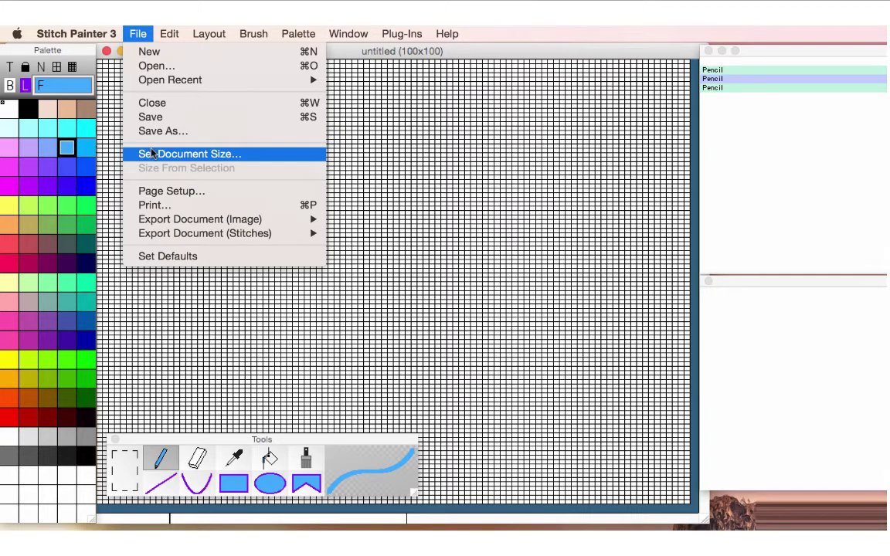
{"action": "left_click", "coordinate": [139, 32]}
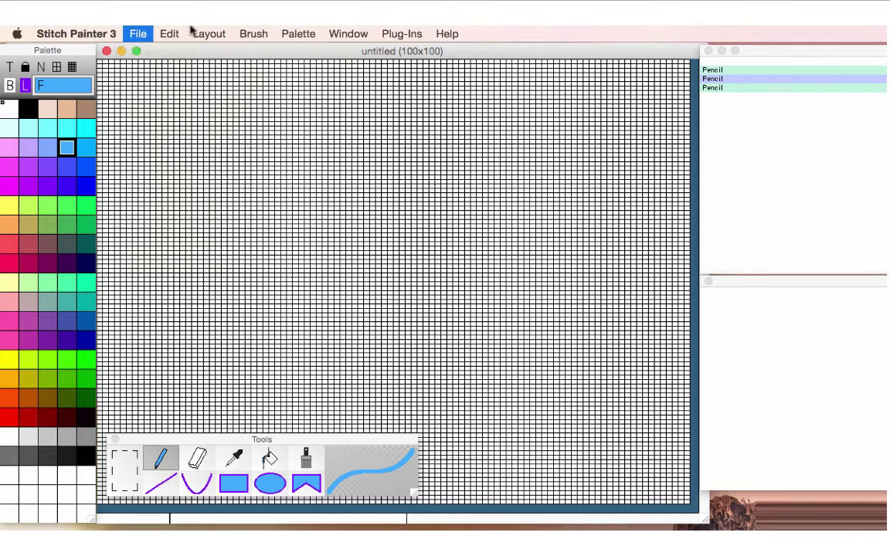
{"action": "left_click", "coordinate": [214, 32]}
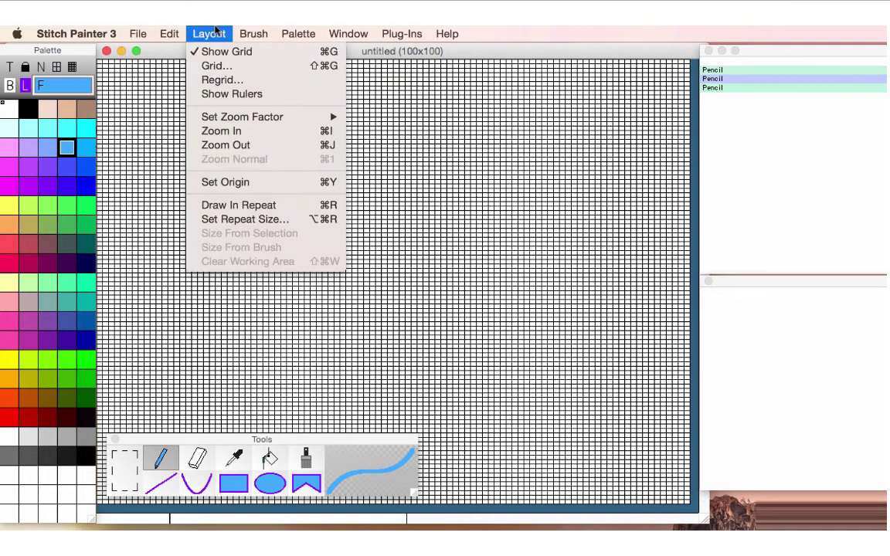
{"action": "left_click", "coordinate": [217, 66]}
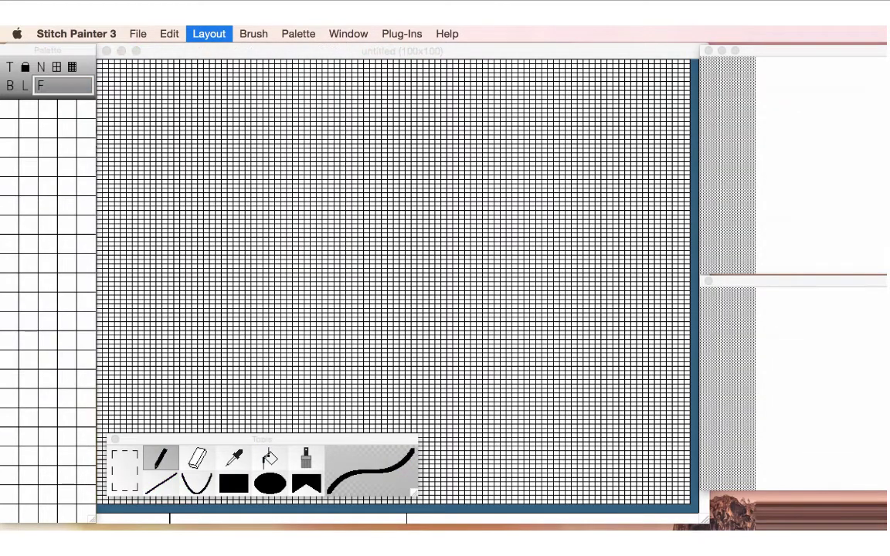
{"action": "left_click_drag", "start_coordinate": [381, 87], "coordinate": [364, 153]}
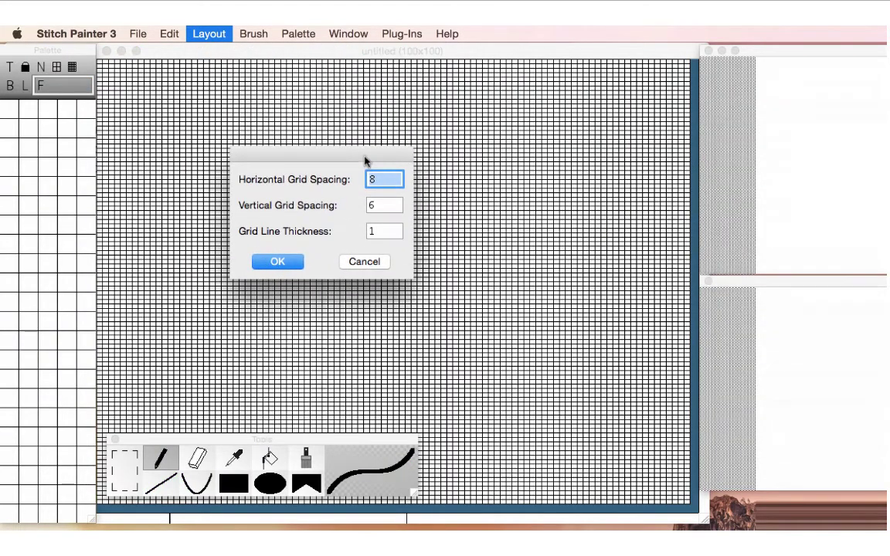
{"action": "left_click", "coordinate": [278, 262]}
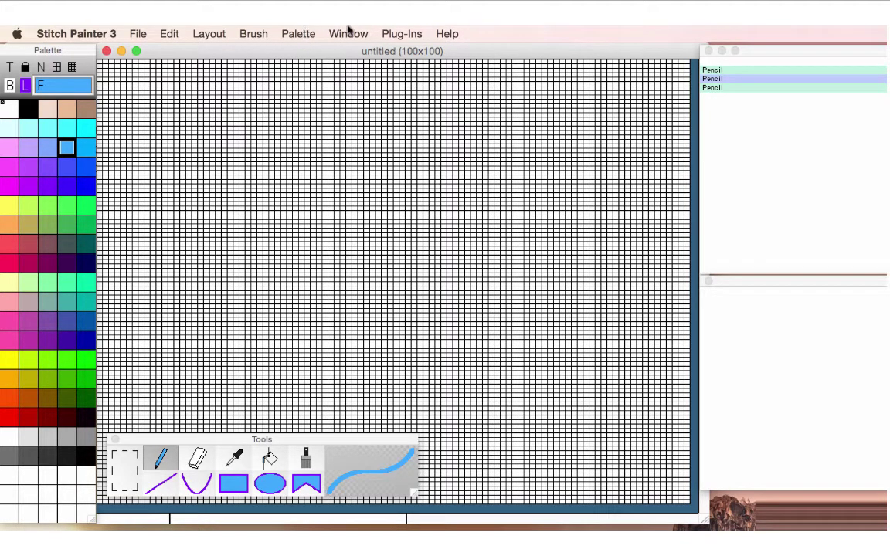
{"action": "left_click", "coordinate": [348, 33]}
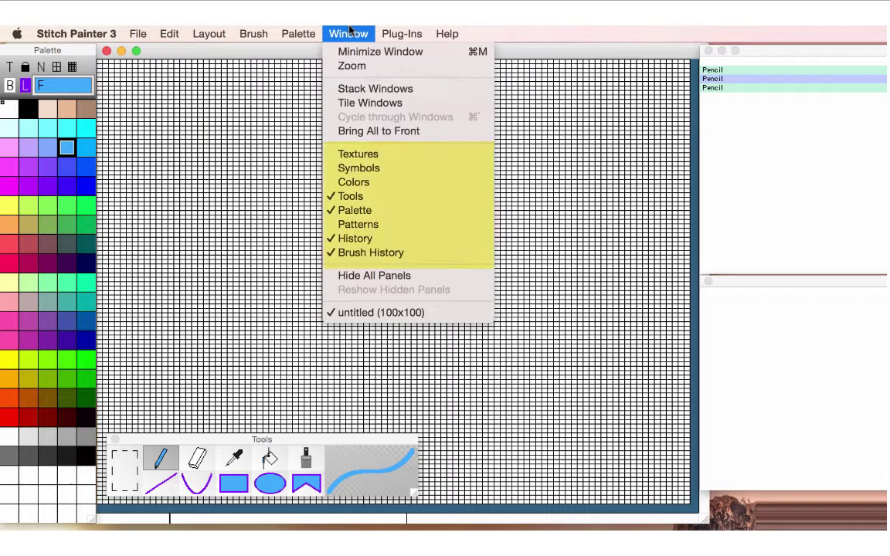
{"action": "left_click", "coordinate": [359, 155]}
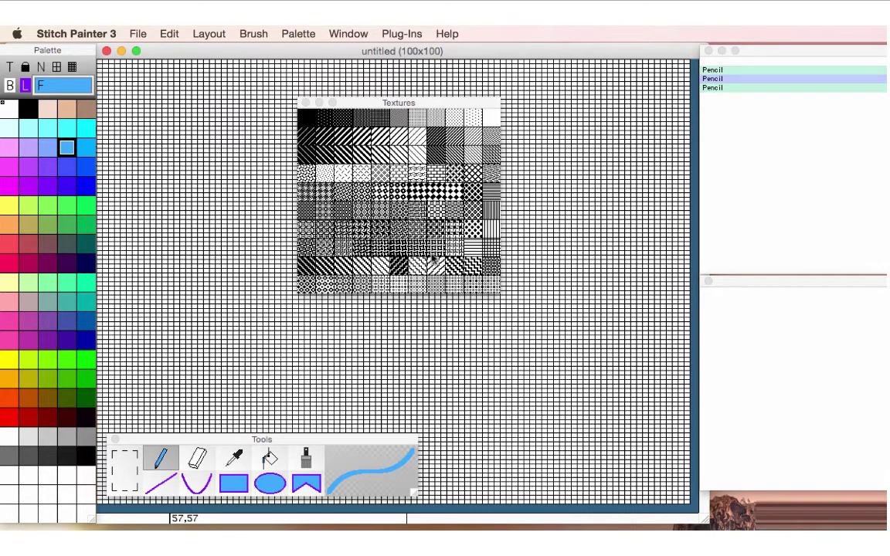
{"action": "left_click", "coordinate": [305, 103]}
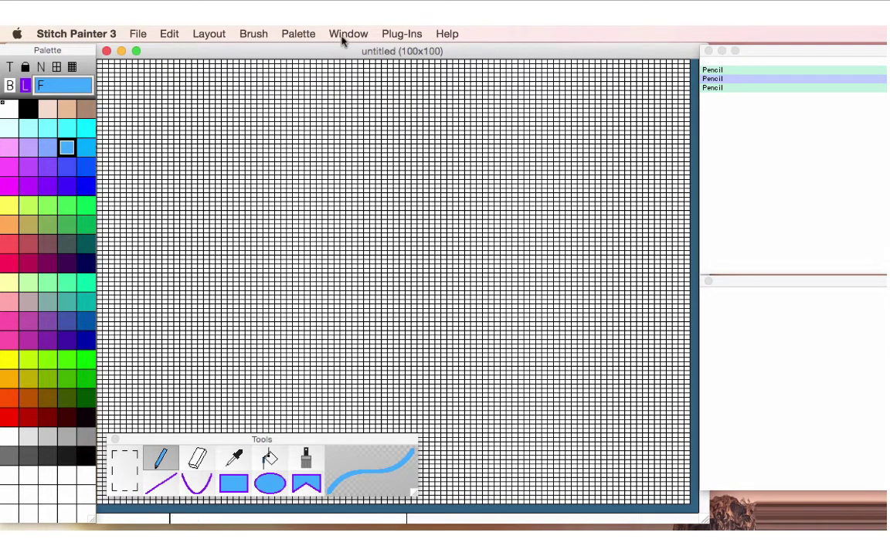
{"action": "left_click", "coordinate": [348, 33]}
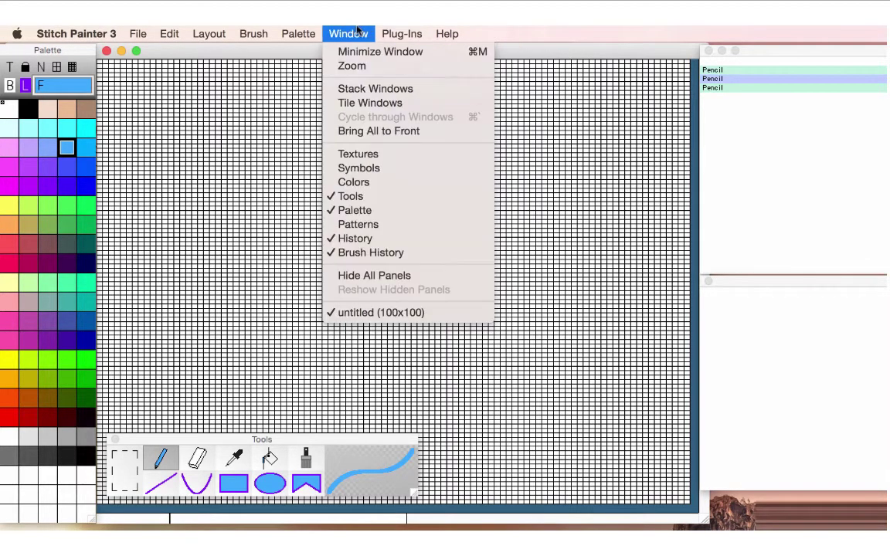
{"action": "left_click", "coordinate": [363, 168]}
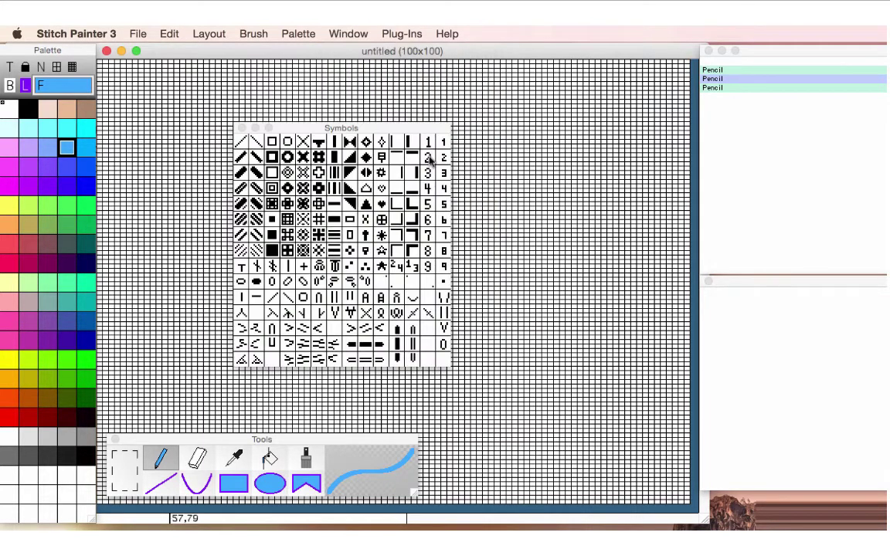
{"action": "left_click", "coordinate": [241, 129]}
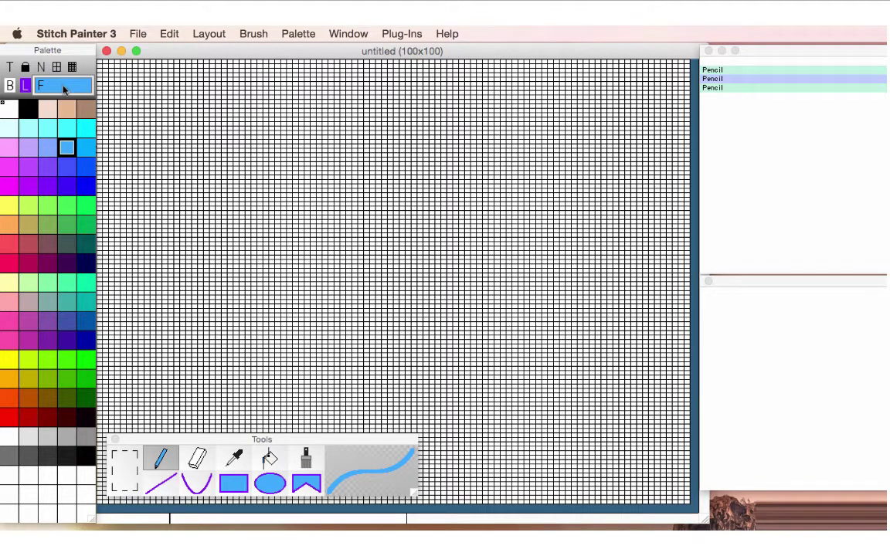
Try the Pencil, Fill and Line tools, set the secondary colour slot to magenta, then reselect blue.
{"action": "left_click", "coordinate": [163, 460]}
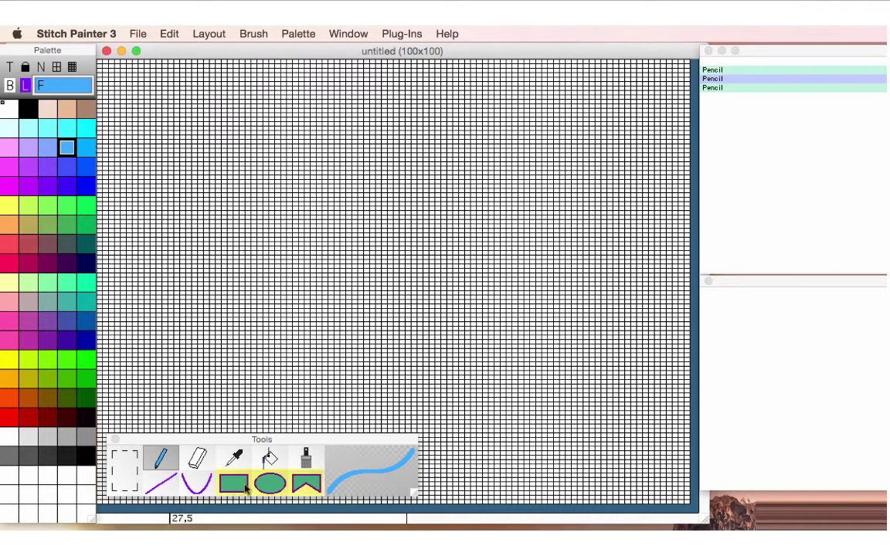
{"action": "left_click", "coordinate": [269, 459]}
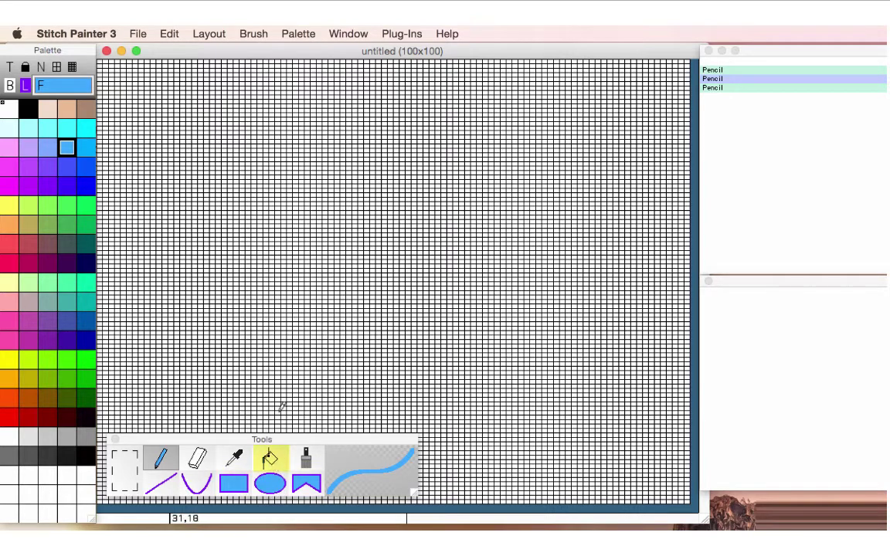
{"action": "left_click", "coordinate": [25, 85]}
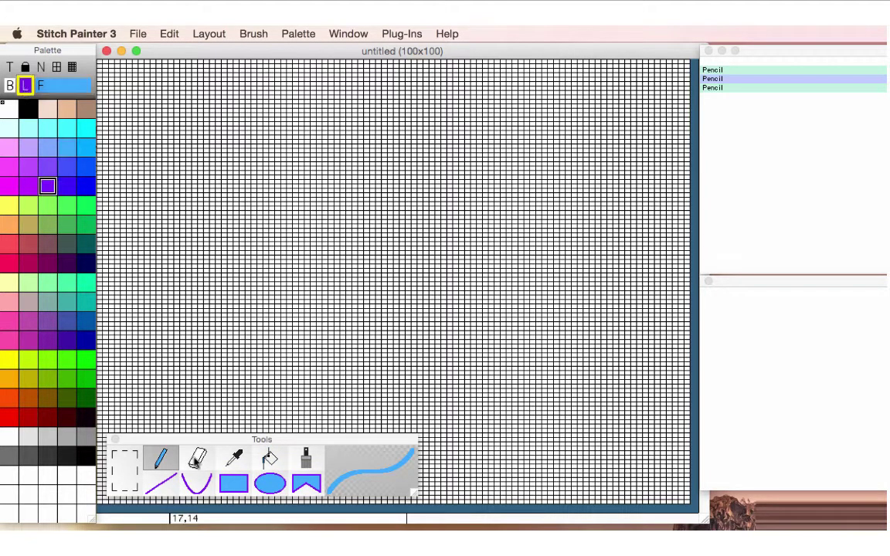
{"action": "left_click", "coordinate": [167, 486]}
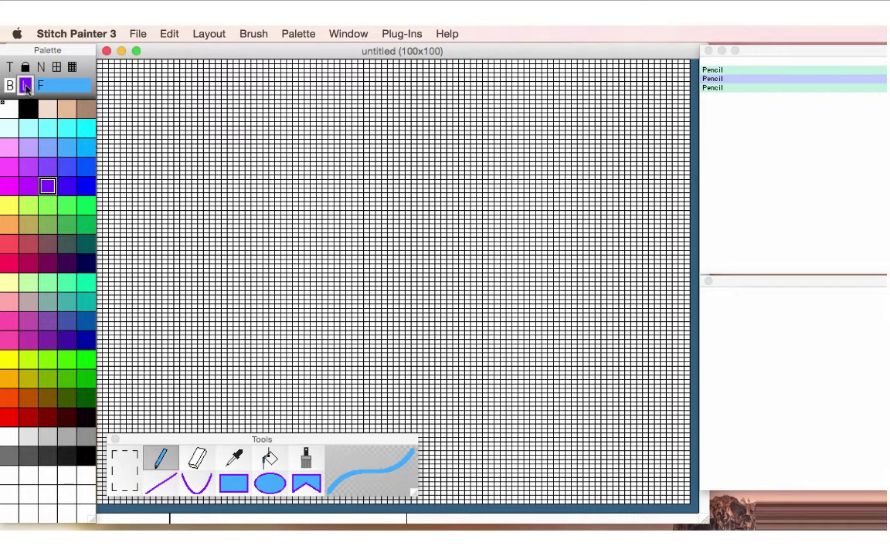
{"action": "left_click", "coordinate": [14, 192]}
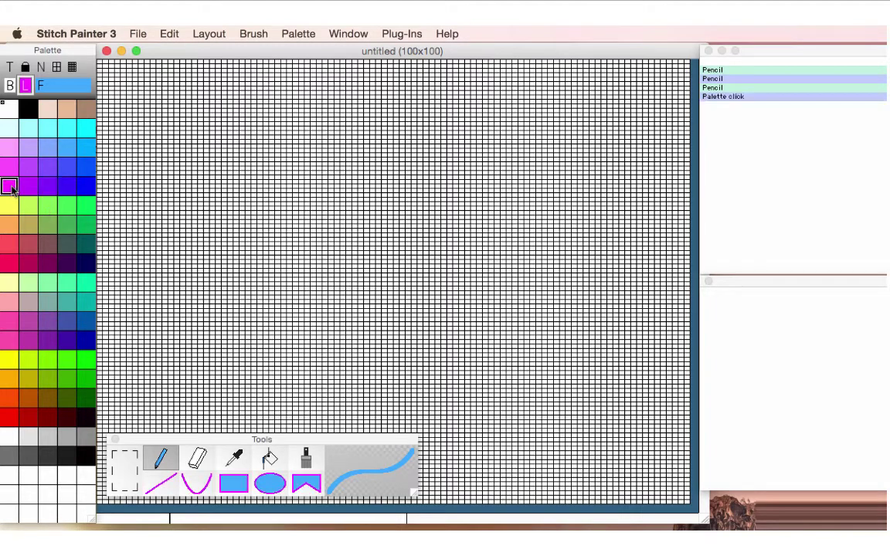
{"action": "left_click", "coordinate": [68, 89]}
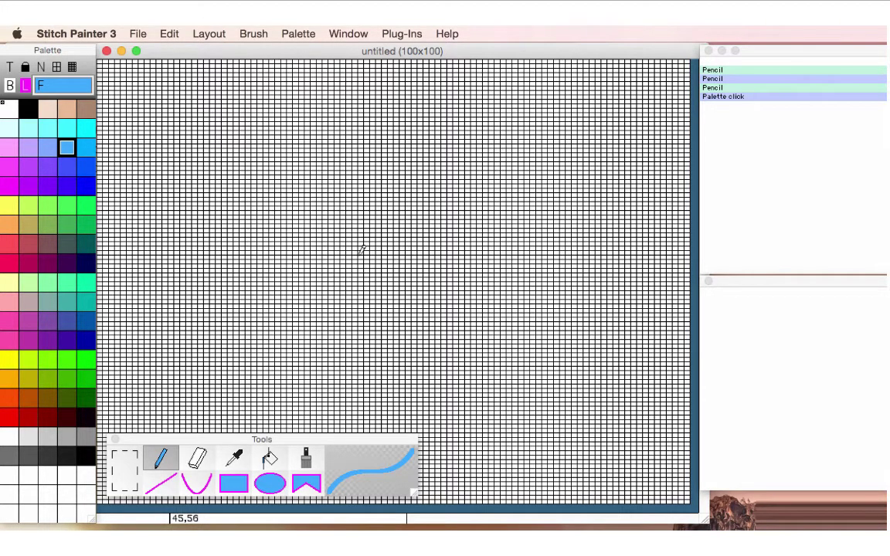
Zoom in, paint a blue hooked outline, and extend its stem three stitches upward.
{"action": "key", "text": "2"}
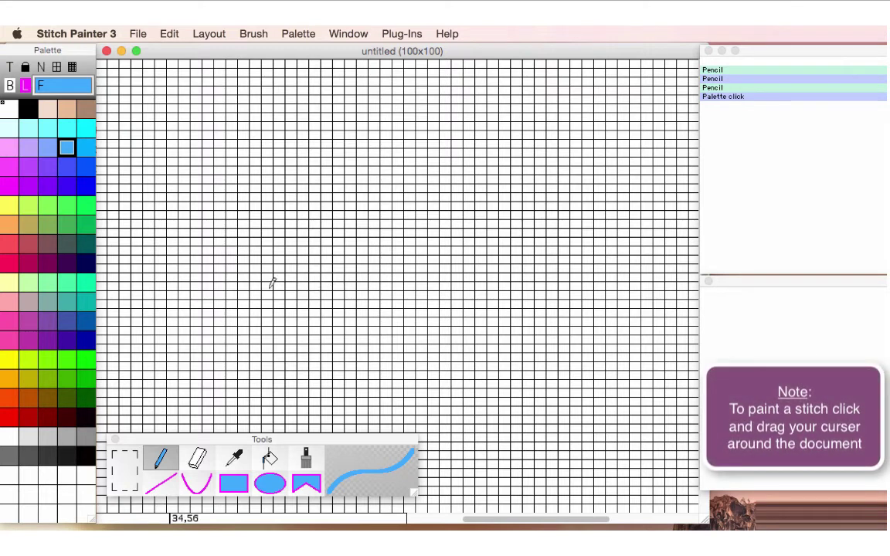
{"action": "mouse_move", "coordinate": [253, 277]}
{"action": "left_mouse_down"}
{"action": "mouse_move", "coordinate": [288, 266]}
{"action": "mouse_move", "coordinate": [294, 231]}
{"action": "mouse_move", "coordinate": [267, 209]}
{"action": "mouse_move", "coordinate": [260, 224]}
{"action": "mouse_move", "coordinate": [283, 237]}
{"action": "mouse_move", "coordinate": [299, 226]}
{"action": "mouse_move", "coordinate": [316, 166]}
{"action": "left_mouse_up"}
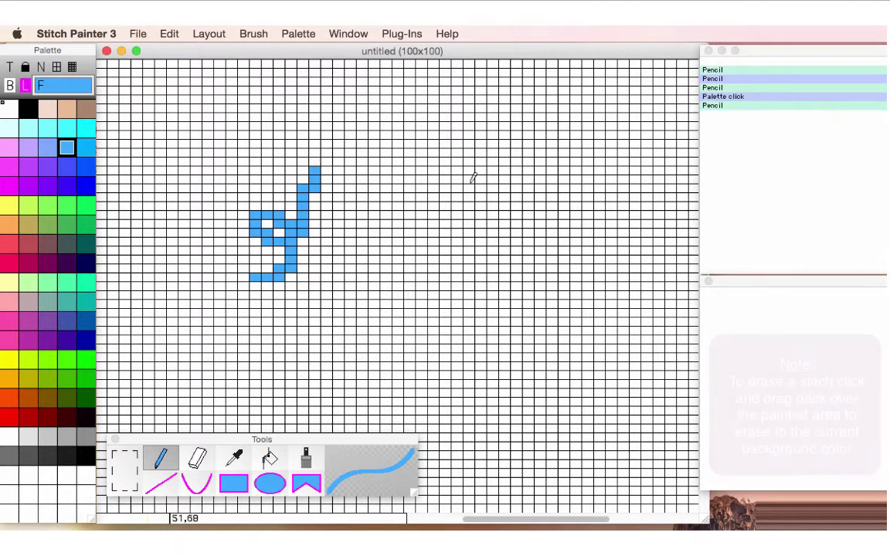
{"action": "left_click", "coordinate": [320, 168]}
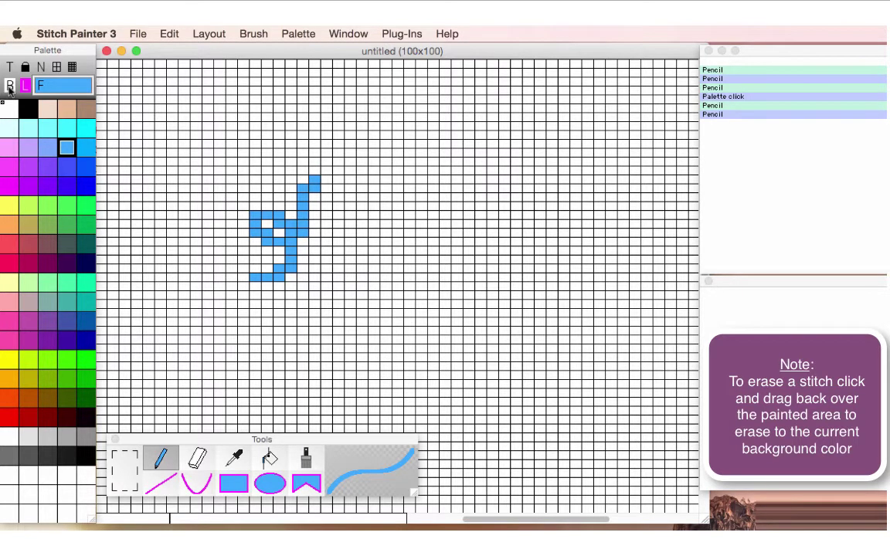
{"action": "left_click_drag", "start_coordinate": [314, 169], "coordinate": [312, 135]}
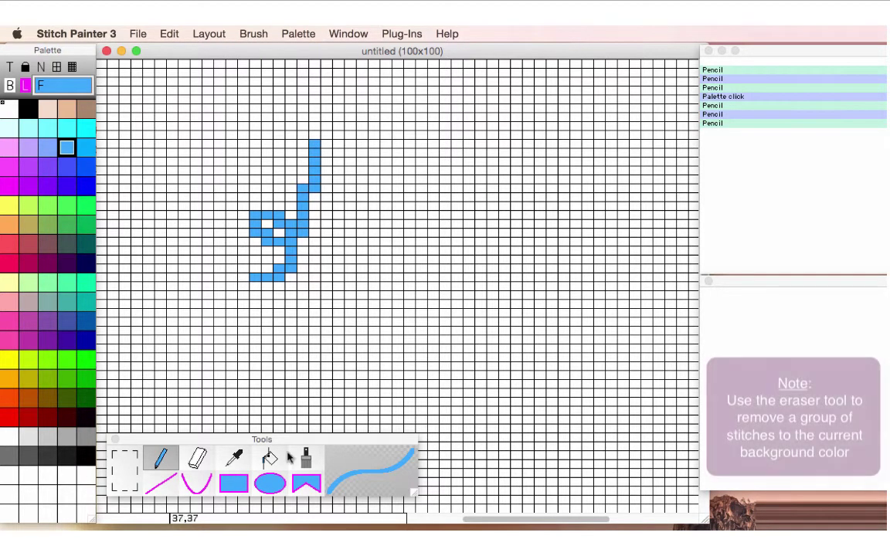
Erase the upper stem stitches with the Eraser, then undo twice with Cmd+Z.
{"action": "left_click", "coordinate": [197, 461]}
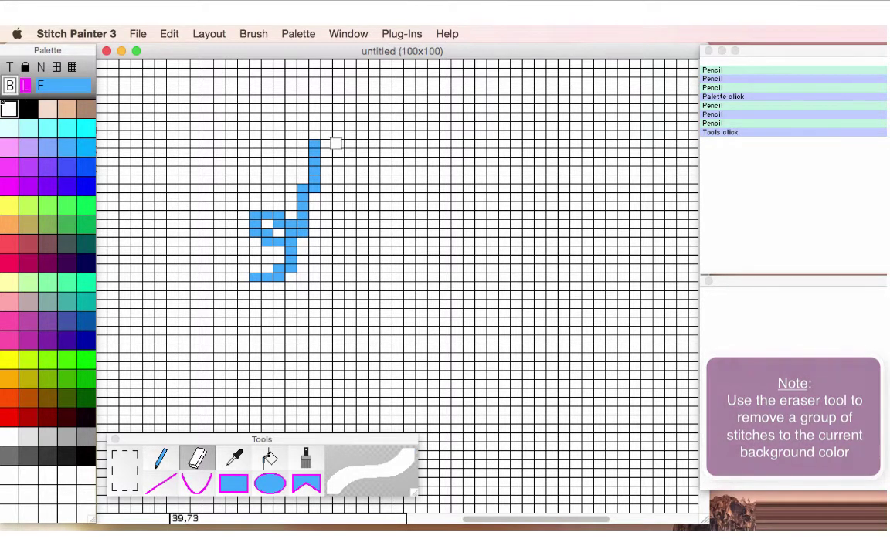
{"action": "mouse_move", "coordinate": [324, 144]}
{"action": "left_mouse_down"}
{"action": "mouse_move", "coordinate": [327, 174]}
{"action": "mouse_move", "coordinate": [305, 187]}
{"action": "mouse_move", "coordinate": [330, 208]}
{"action": "left_mouse_up"}
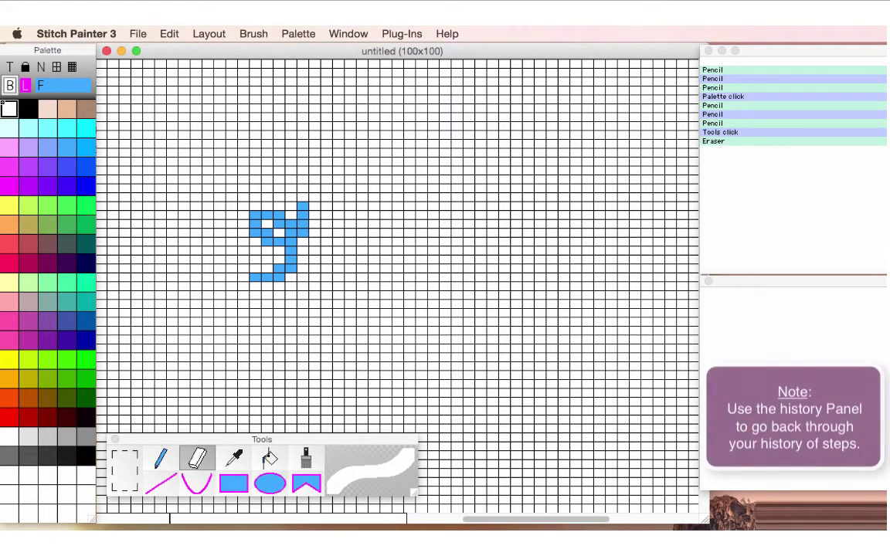
{"action": "key", "text": "super+z"}
{"action": "key", "text": "super+z"}
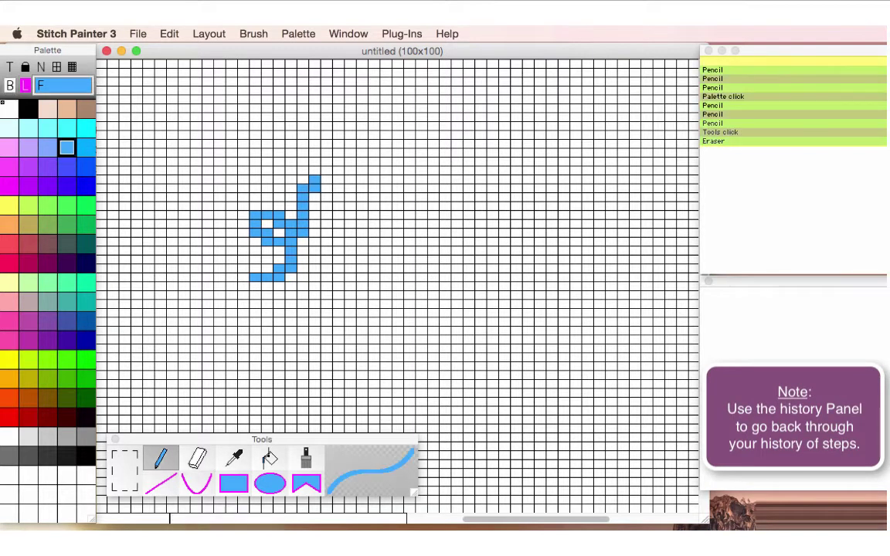
{"action": "key", "text": "super+z"}
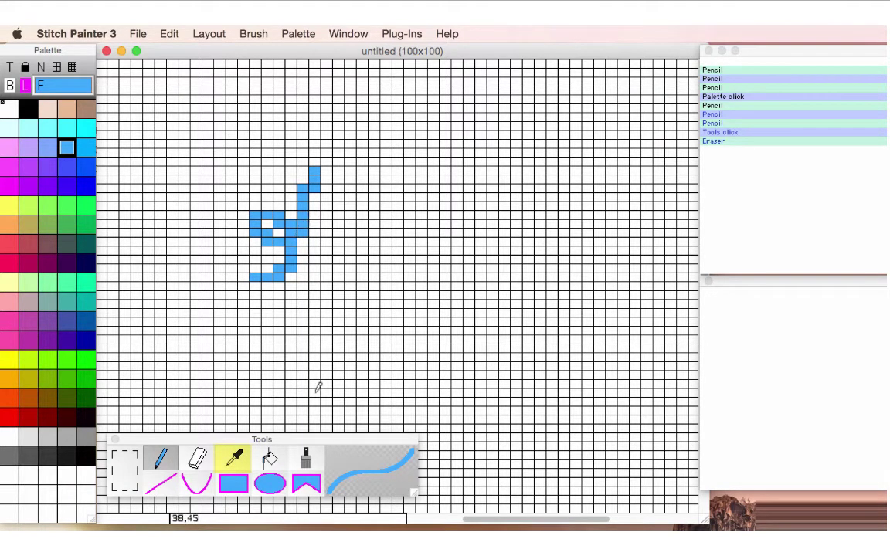
Sample the motif's blue, marquee-select the hooked motif, make it a custom brush, and show the Brush menu.
{"action": "left_click", "coordinate": [235, 458]}
{"action": "left_click", "coordinate": [311, 222]}
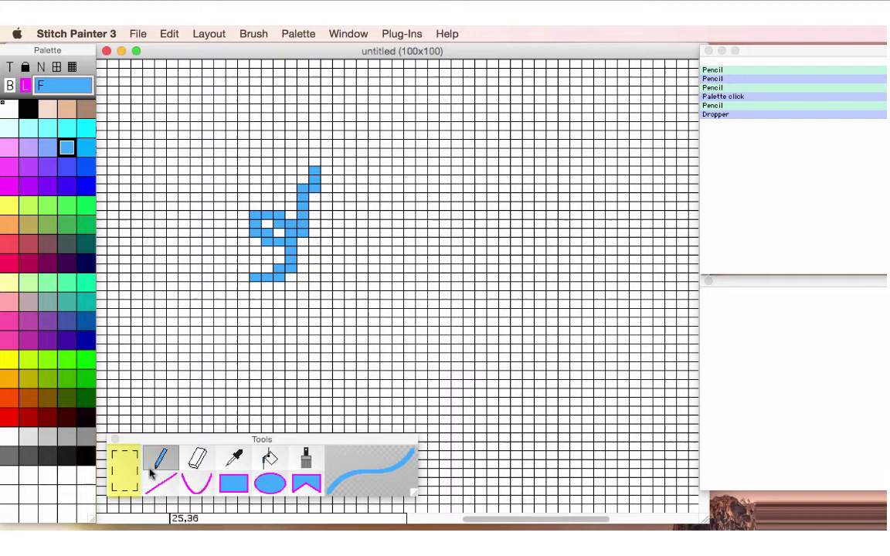
{"action": "left_click", "coordinate": [123, 469]}
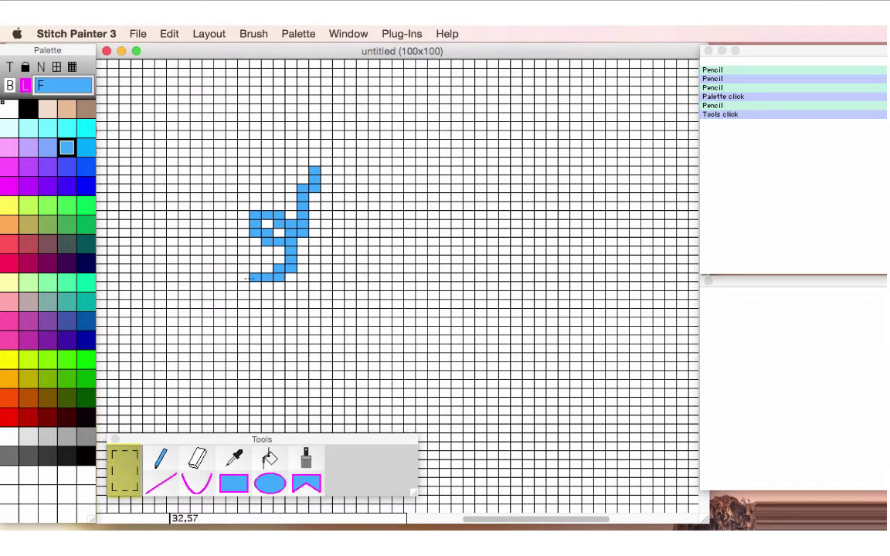
{"action": "left_click_drag", "start_coordinate": [240, 280], "coordinate": [330, 167]}
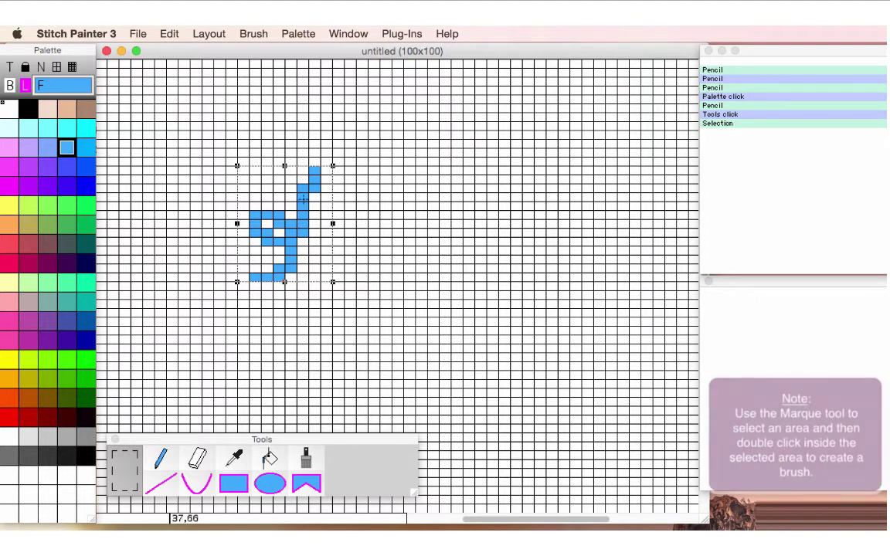
{"action": "double_click", "coordinate": [295, 216]}
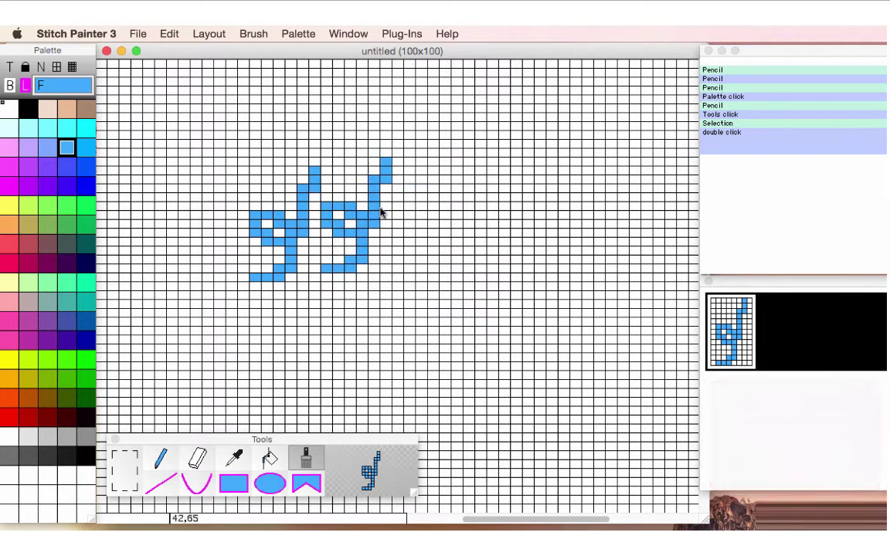
{"action": "left_click", "coordinate": [254, 33]}
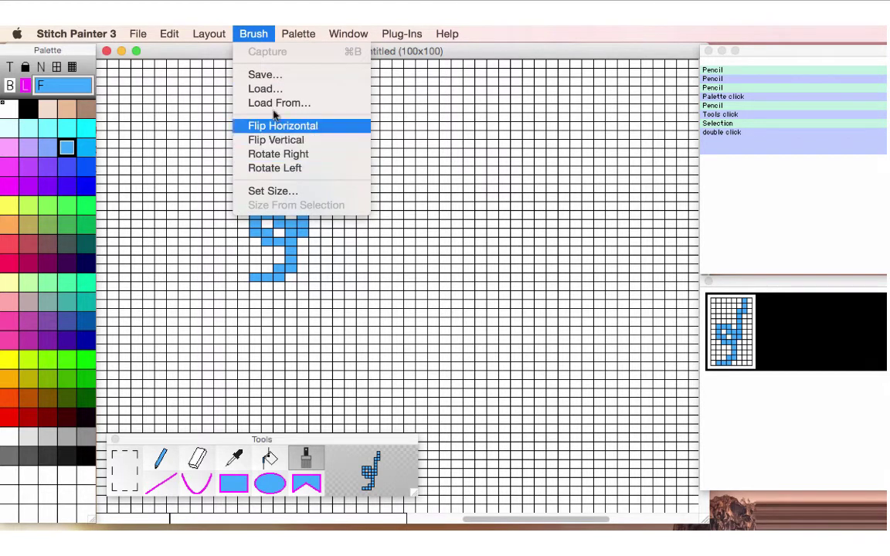
Stamp left-right mirrored, upside-down, and re-mirrored copies of the motif brush around the original.
{"action": "left_click", "coordinate": [254, 33]}
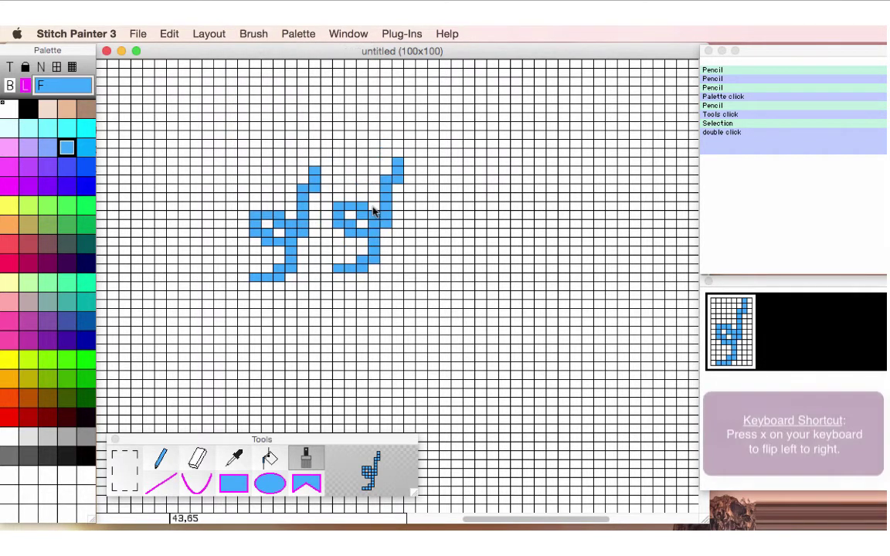
{"action": "key", "text": "x"}
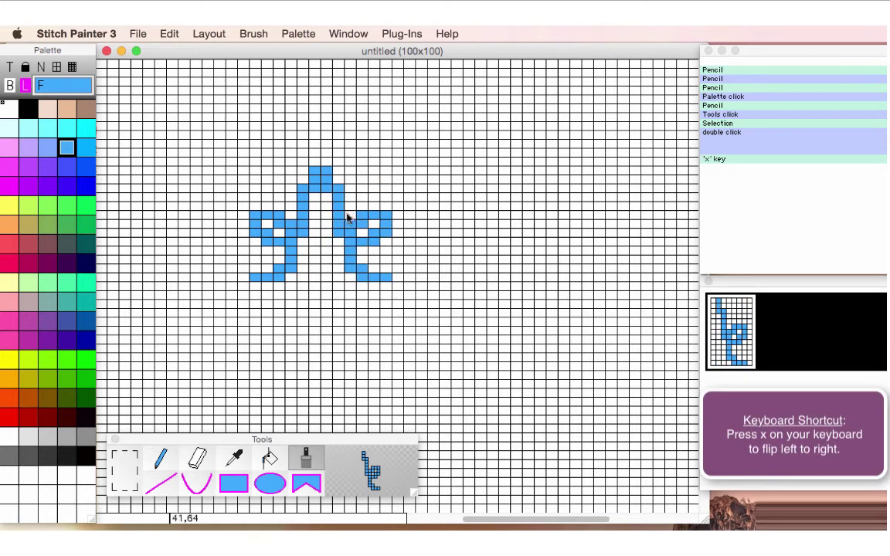
{"action": "left_click", "coordinate": [340, 220]}
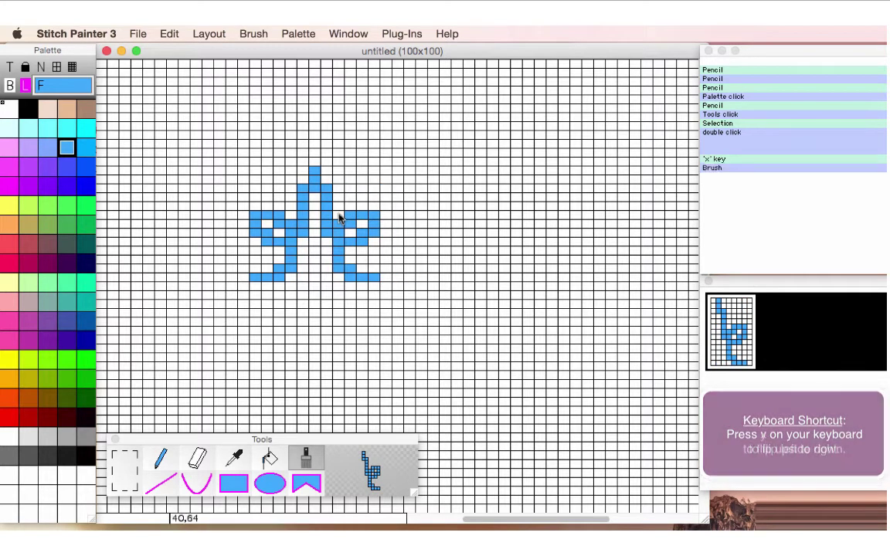
{"action": "key", "text": "y"}
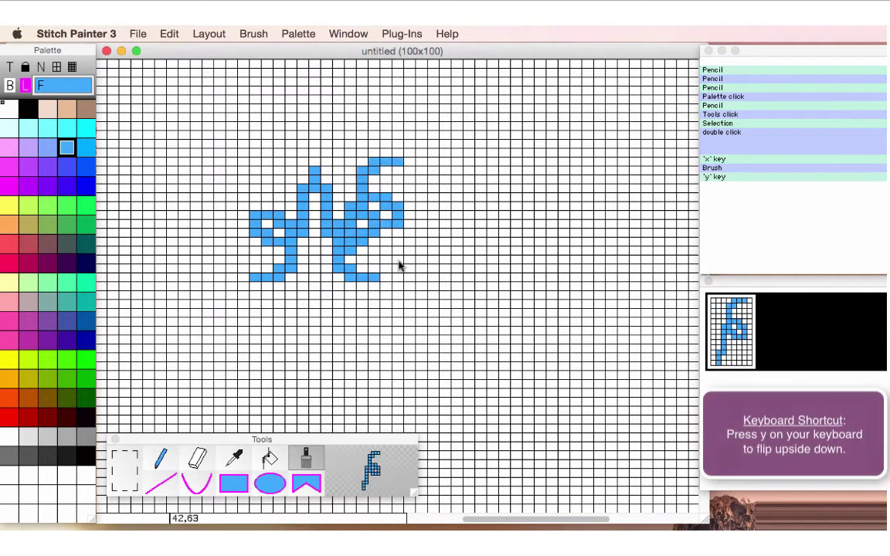
{"action": "left_click", "coordinate": [344, 344]}
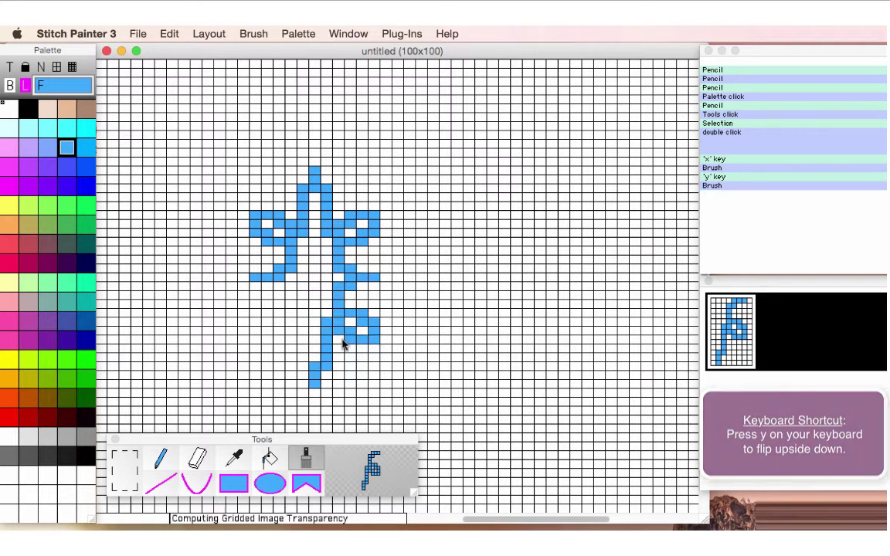
{"action": "key", "text": "x"}
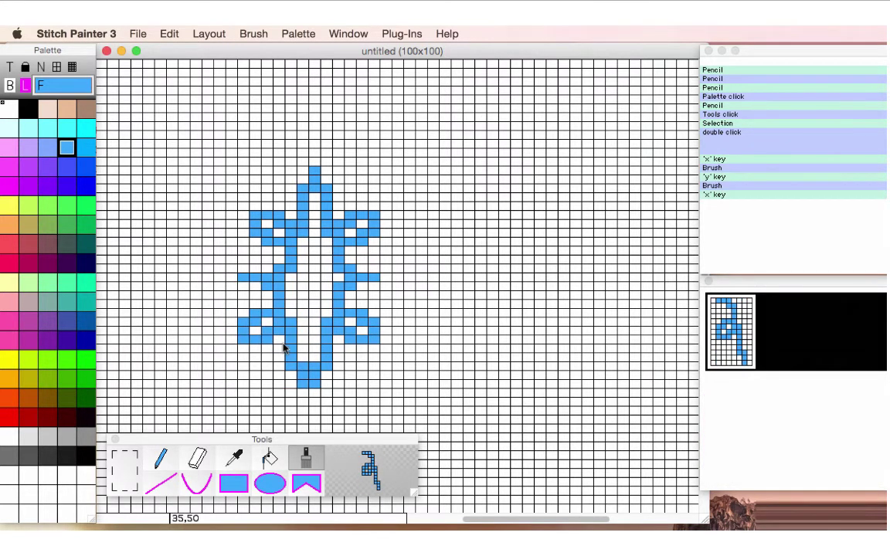
{"action": "left_click", "coordinate": [287, 349]}
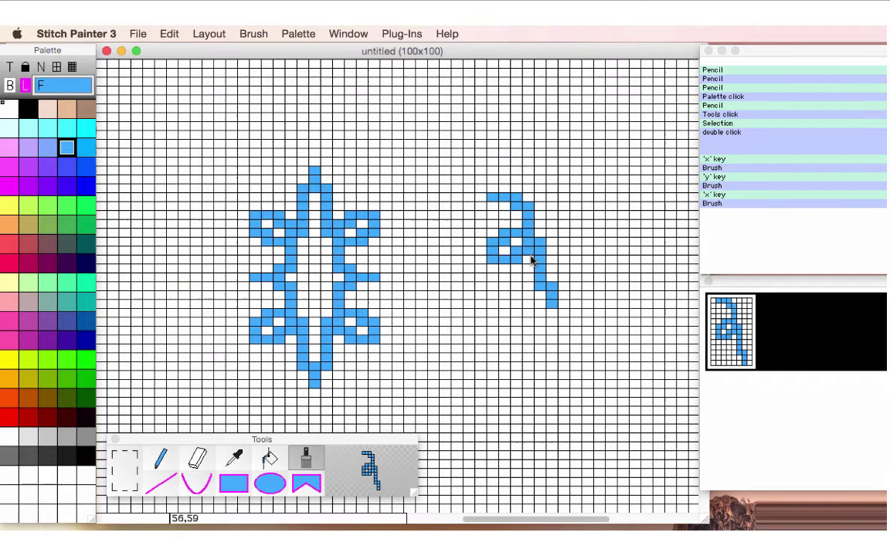
Marquee-select the whole blue snowflake and turn it into a brush.
{"action": "left_click", "coordinate": [127, 472]}
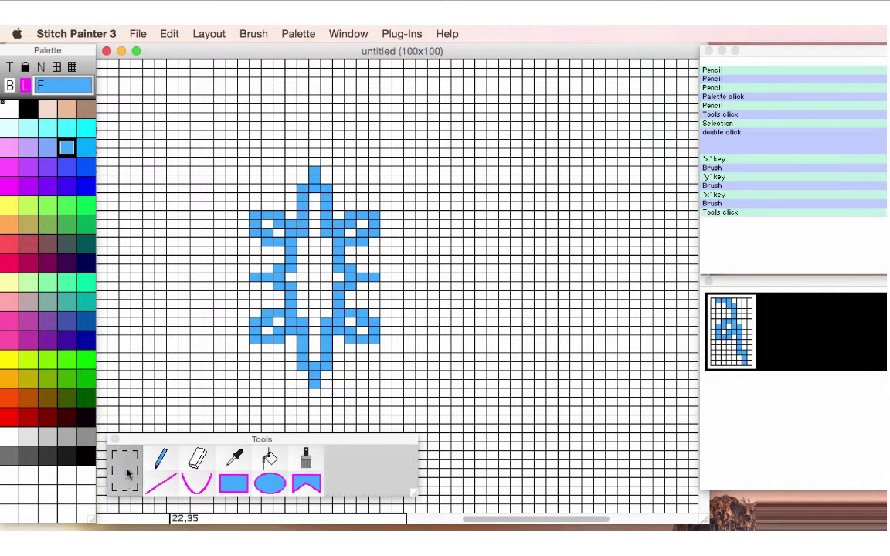
{"action": "left_click_drag", "start_coordinate": [250, 167], "coordinate": [377, 388]}
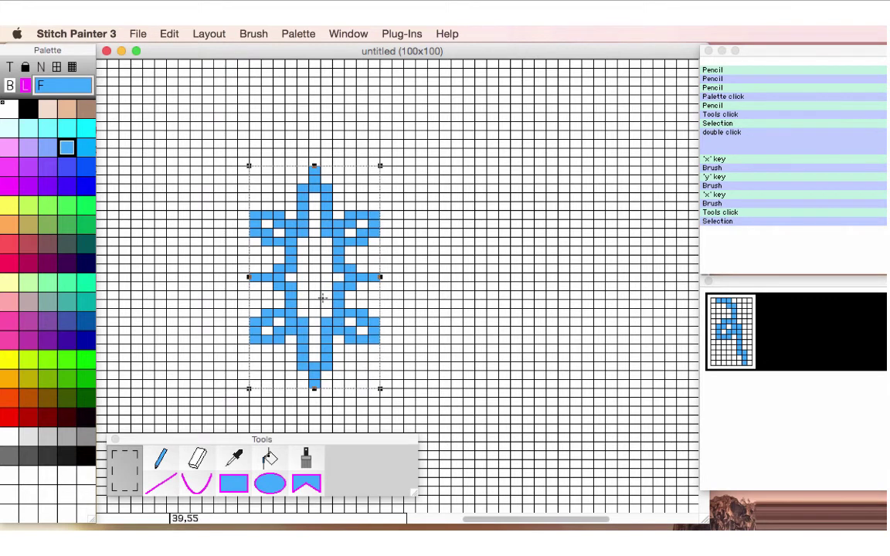
{"action": "double_click", "coordinate": [323, 298]}
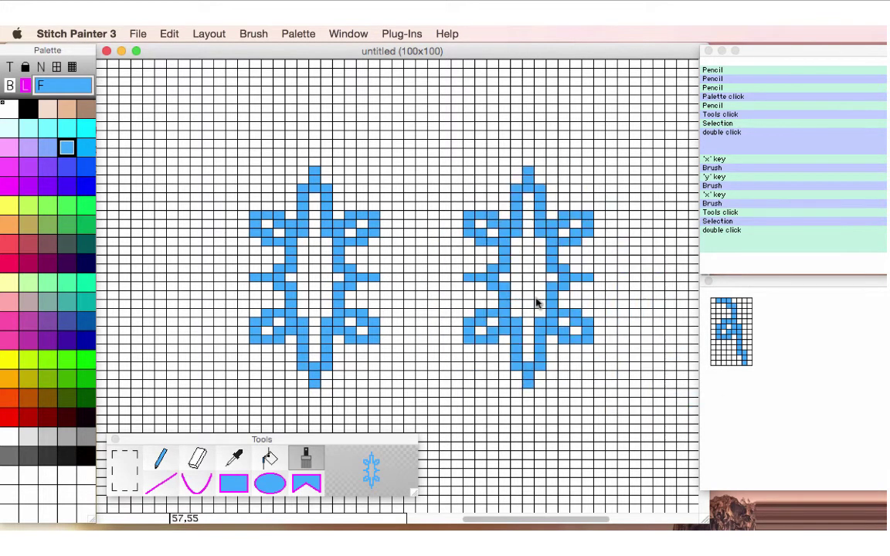
{"action": "left_click", "coordinate": [731, 331]}
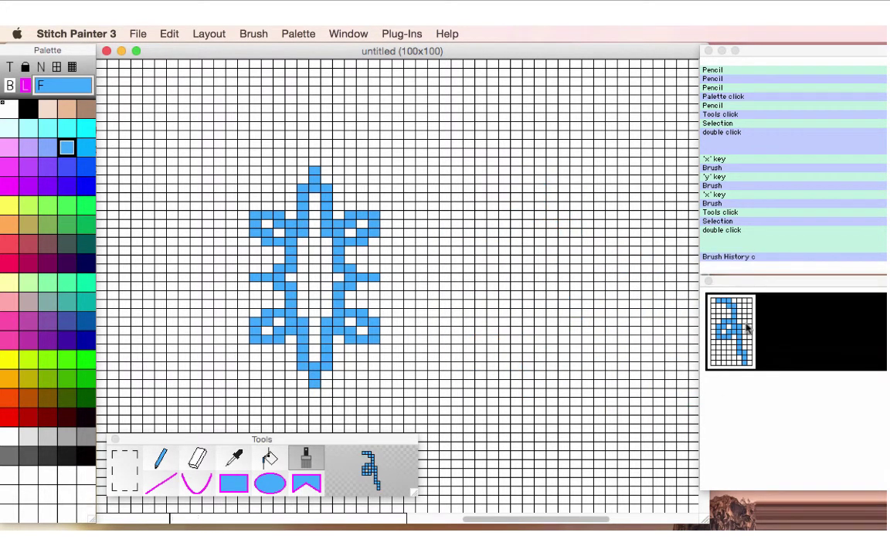
Stamp two more snowflakes to complete a row of three, then two below it.
{"action": "left_click", "coordinate": [471, 298]}
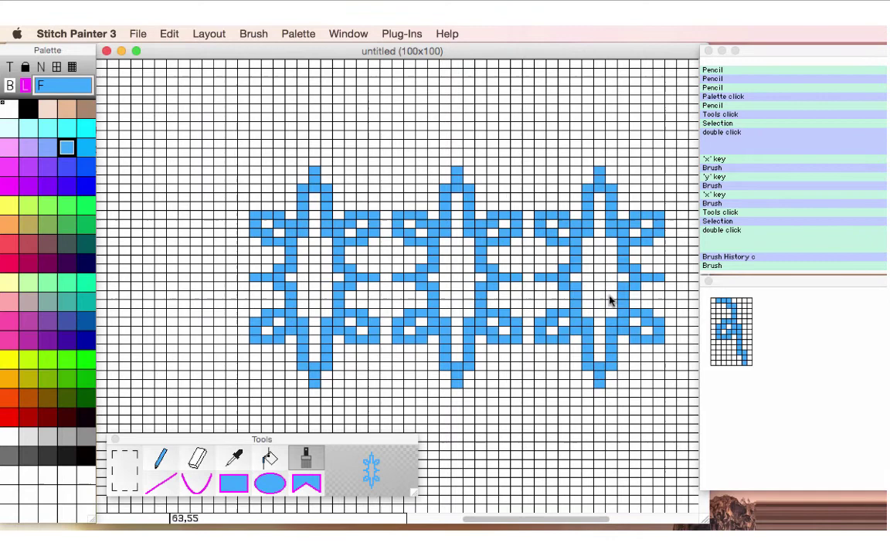
{"action": "left_click", "coordinate": [608, 301]}
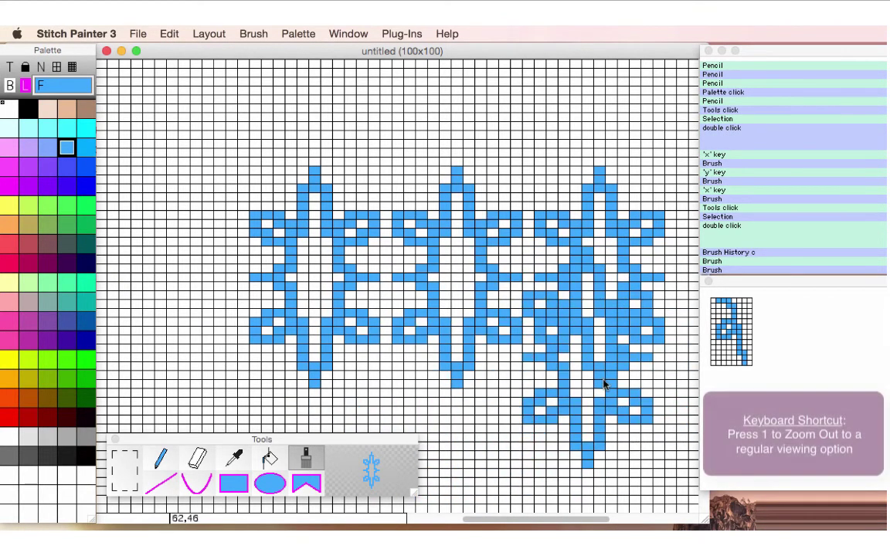
{"action": "key", "text": "1"}
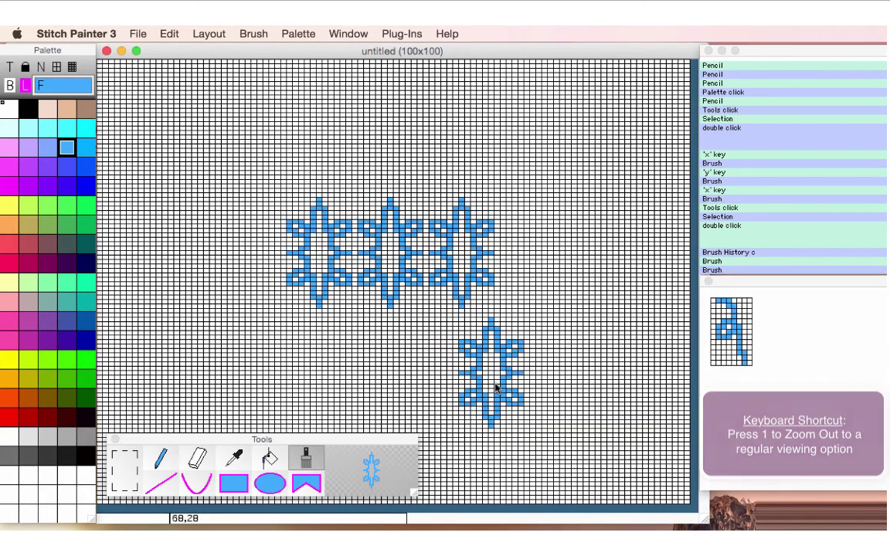
{"action": "left_click", "coordinate": [432, 361]}
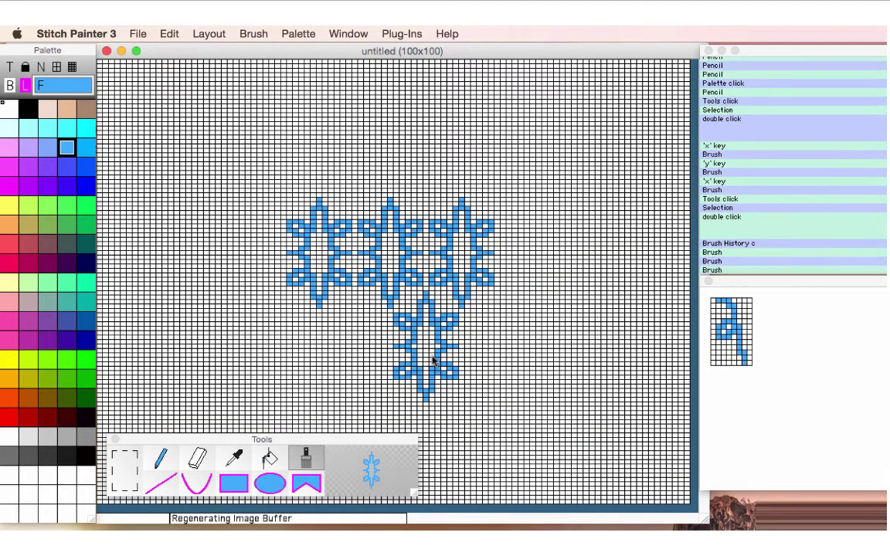
{"action": "left_click", "coordinate": [359, 361]}
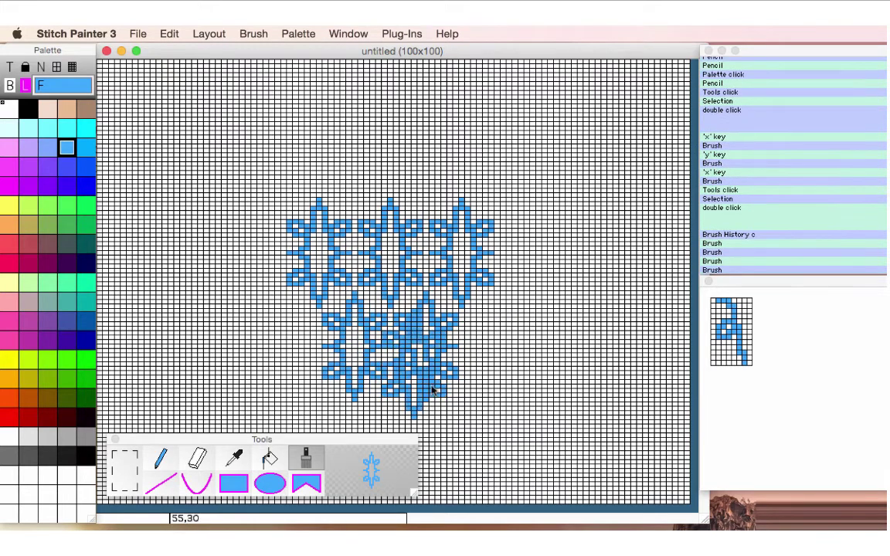
Bucket-fill the centres of all five snowflakes with magenta, then choose the olive-yellow swatch.
{"action": "left_click", "coordinate": [270, 459]}
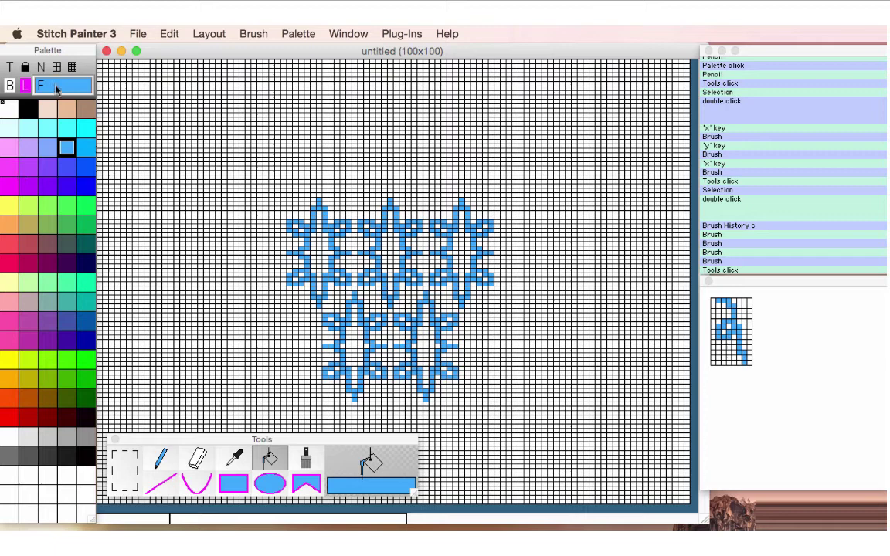
{"action": "left_click", "coordinate": [29, 321]}
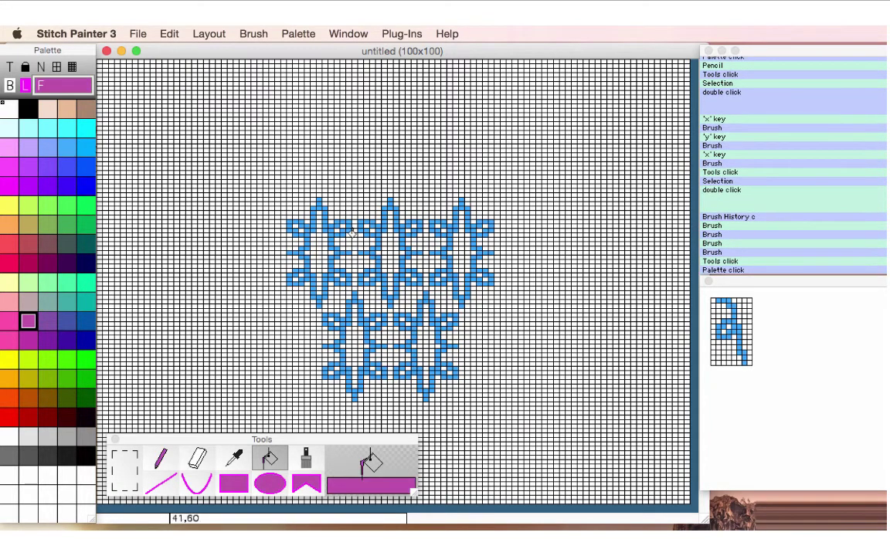
{"action": "left_click", "coordinate": [391, 234]}
{"action": "left_click", "coordinate": [319, 246]}
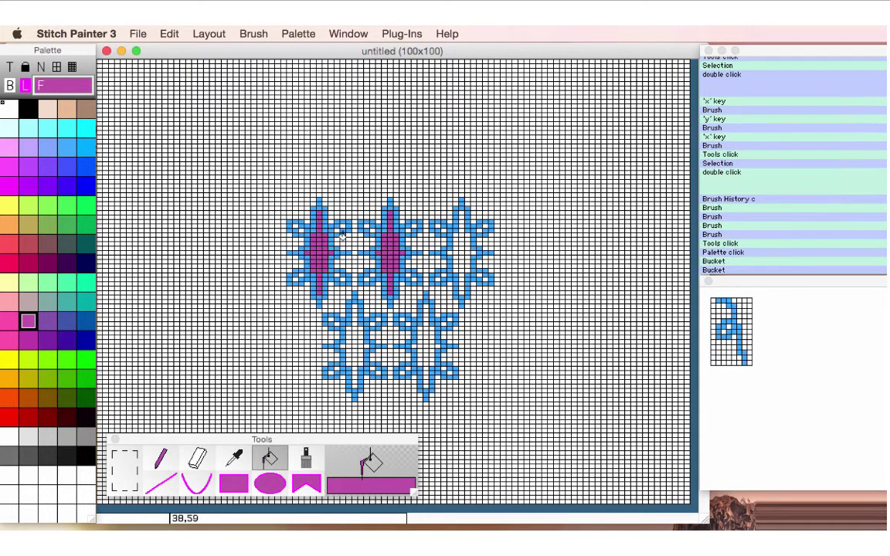
{"action": "left_click", "coordinate": [462, 248]}
{"action": "left_click", "coordinate": [431, 344]}
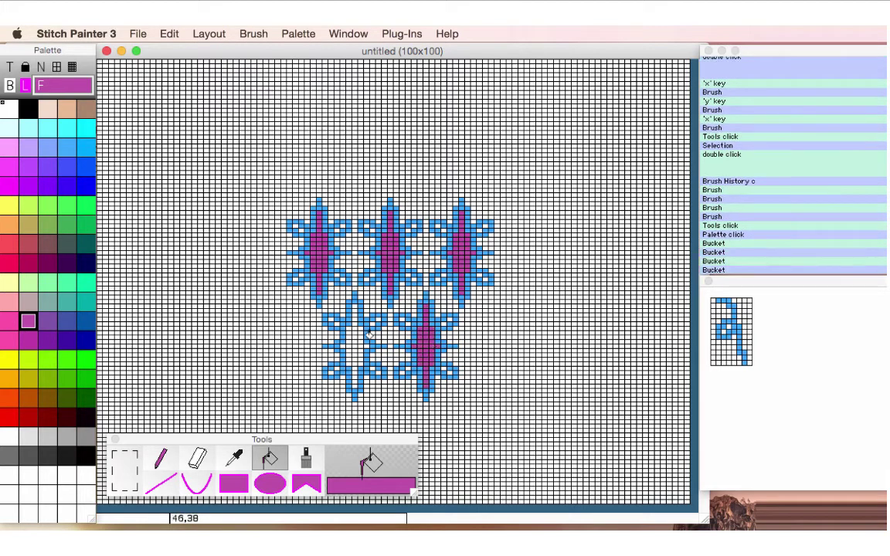
{"action": "left_click", "coordinate": [354, 341]}
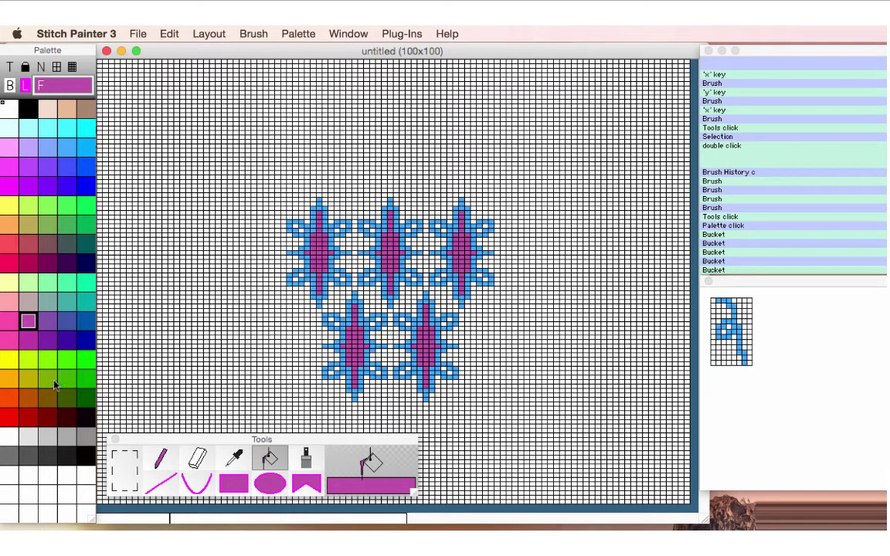
{"action": "left_click", "coordinate": [29, 384]}
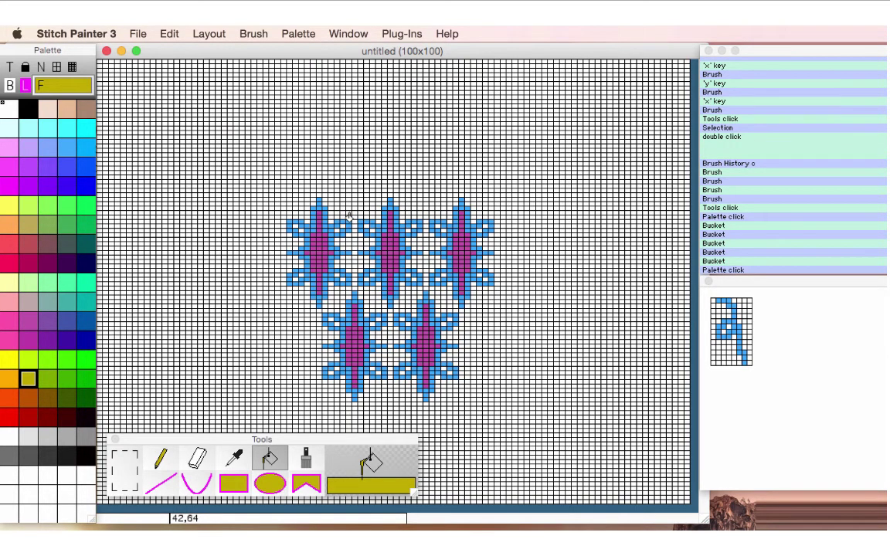
Bucket-fill the small gaps in the top-left snowflake's upper arms with olive yellow.
{"action": "key", "text": "super+equal"}
{"action": "left_click", "coordinate": [397, 294]}
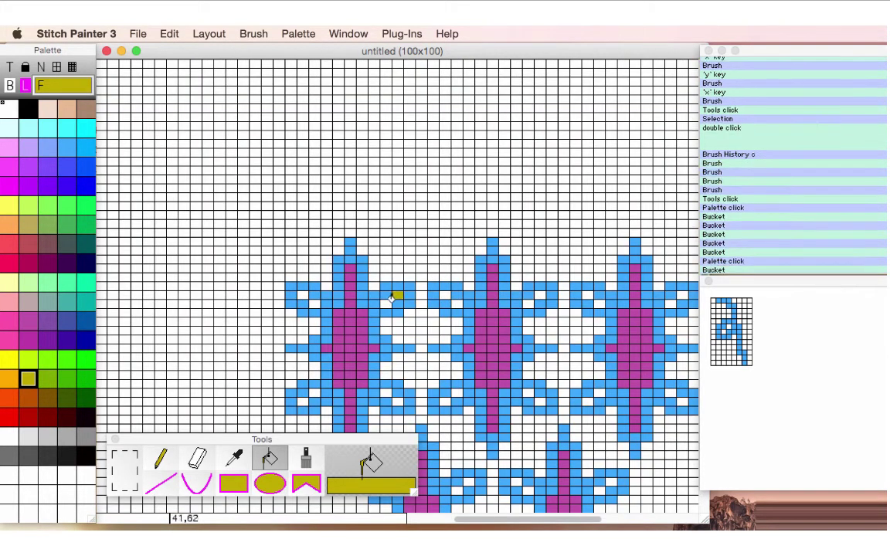
{"action": "left_click", "coordinate": [392, 298]}
{"action": "left_click", "coordinate": [303, 294]}
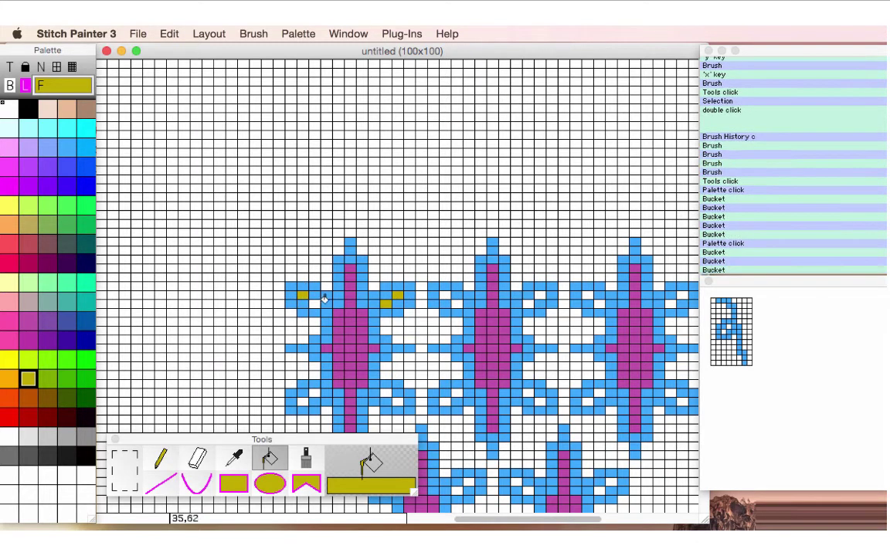
{"action": "left_click", "coordinate": [319, 300]}
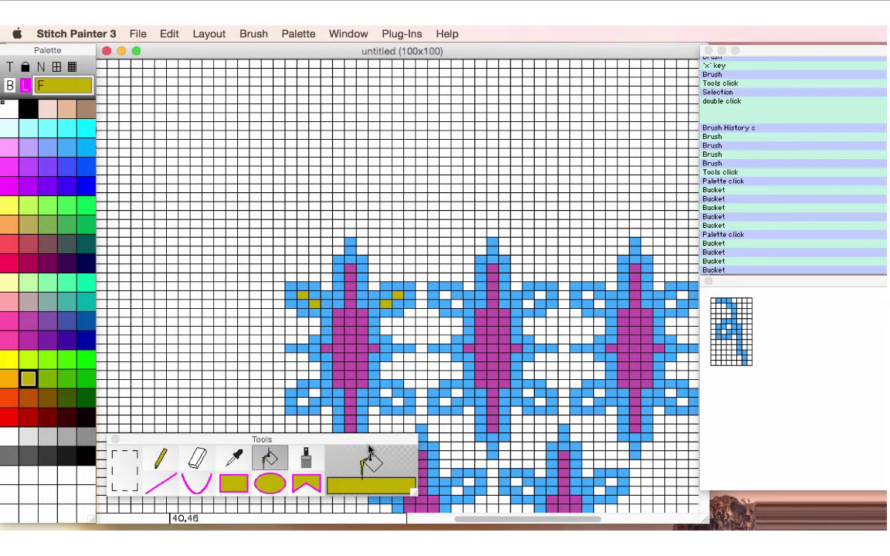
{"action": "key", "text": "super+minus"}
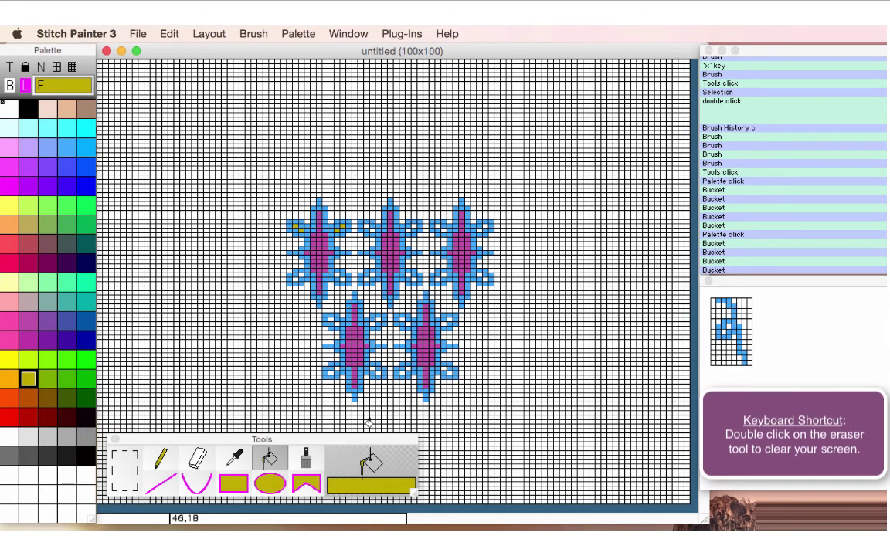
Clear the grid with the Eraser, then undo twice to restore the design minus the last fills.
{"action": "double_click", "coordinate": [197, 459]}
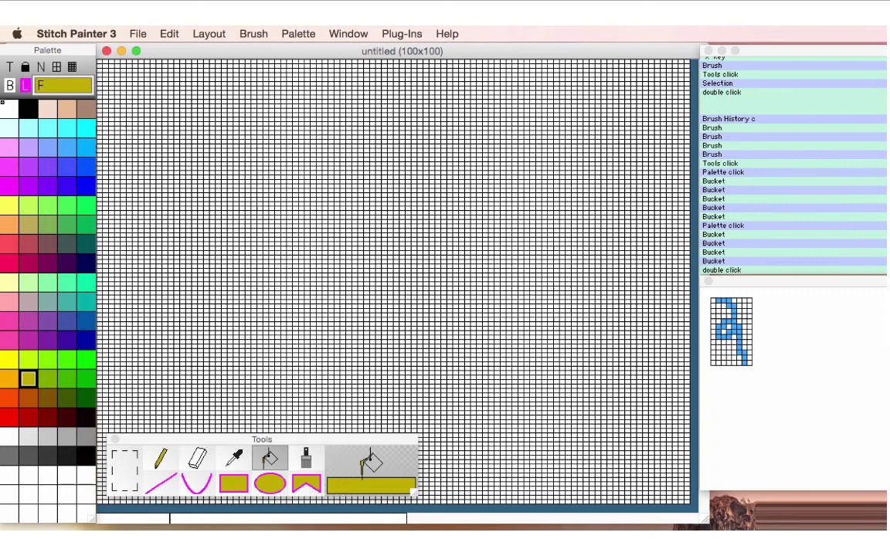
{"action": "key", "text": "super+z"}
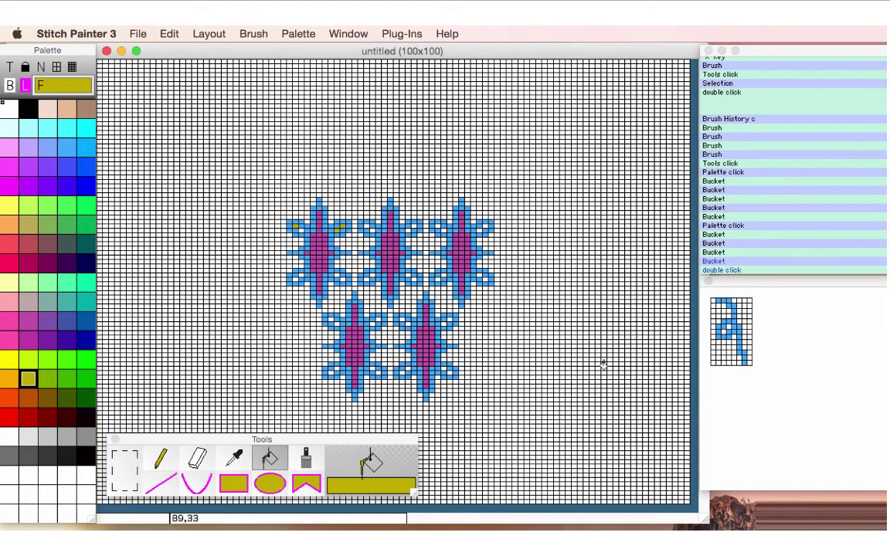
{"action": "key", "text": "super+z"}
{"action": "key", "text": "super+z"}
{"action": "key", "text": "super+z"}
{"action": "key", "text": "super+z"}
{"action": "key", "text": "super+z"}
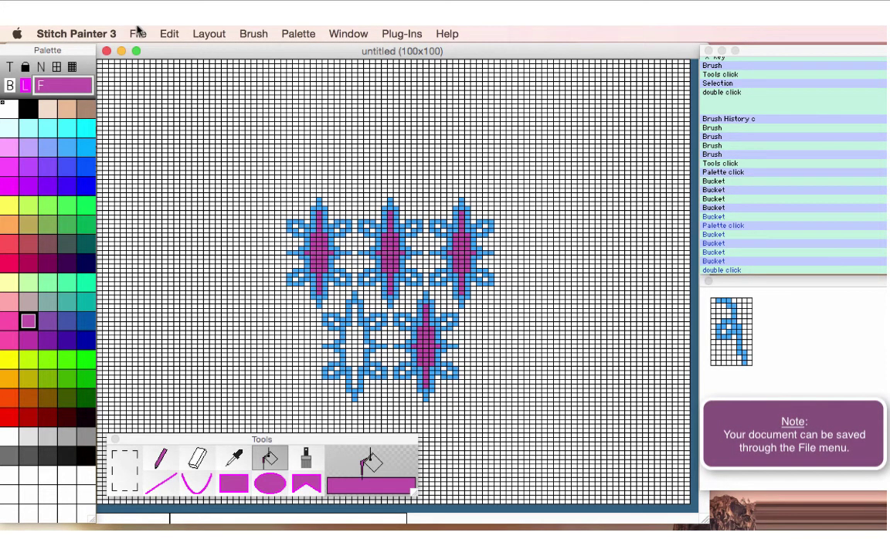
{"action": "left_click", "coordinate": [138, 31]}
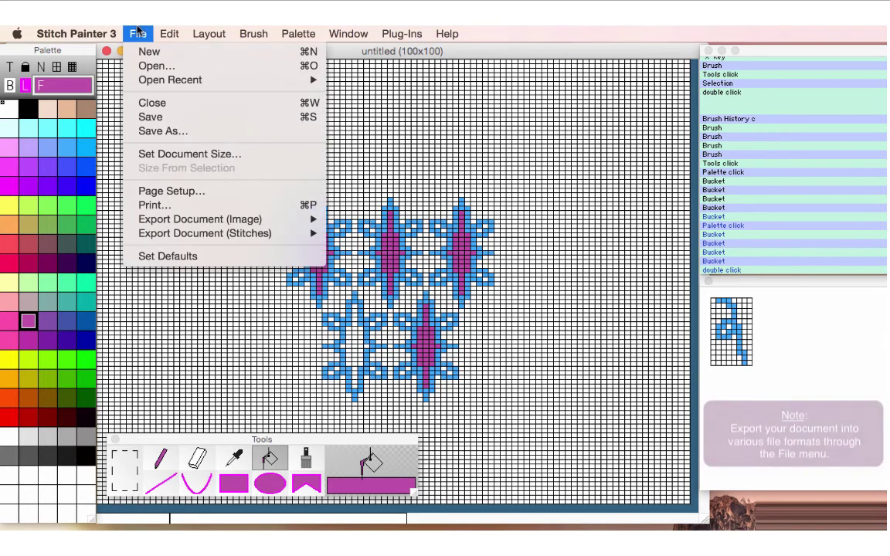
{"action": "mouse_move", "coordinate": [171, 221]}
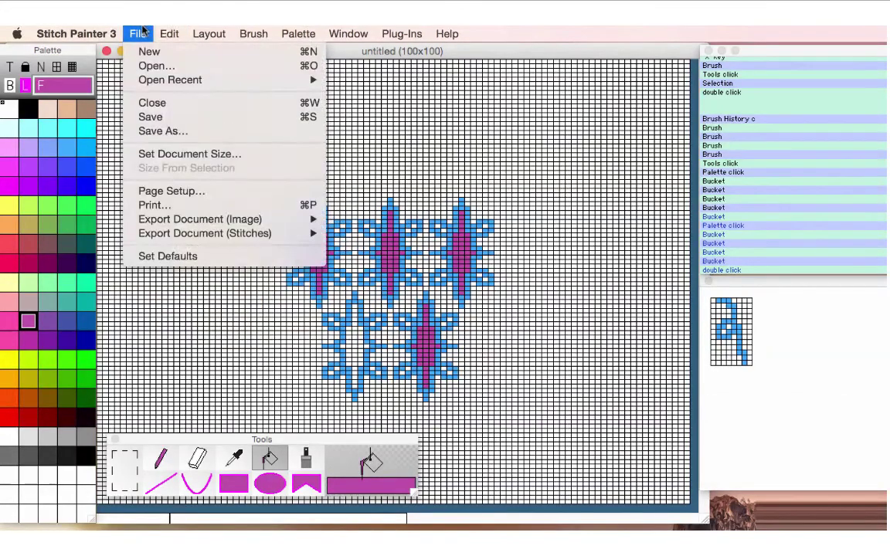
{"action": "left_click", "coordinate": [143, 29]}
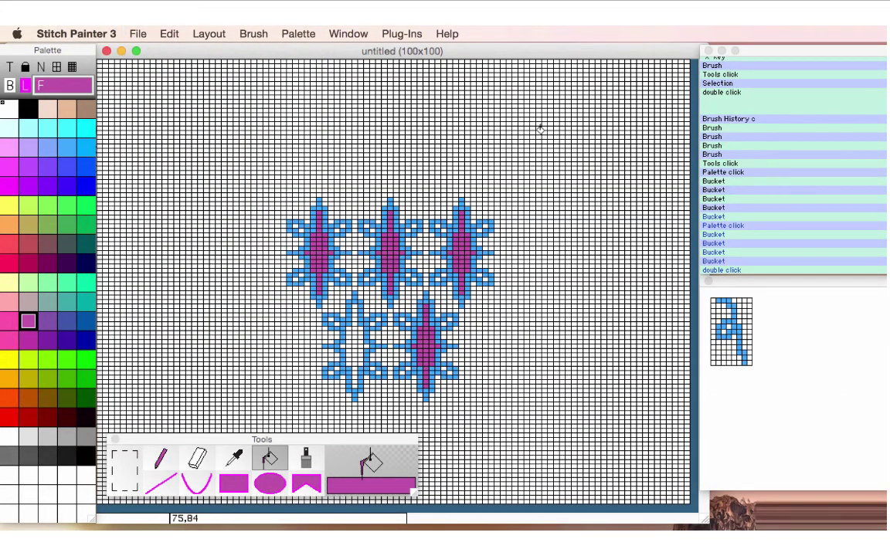